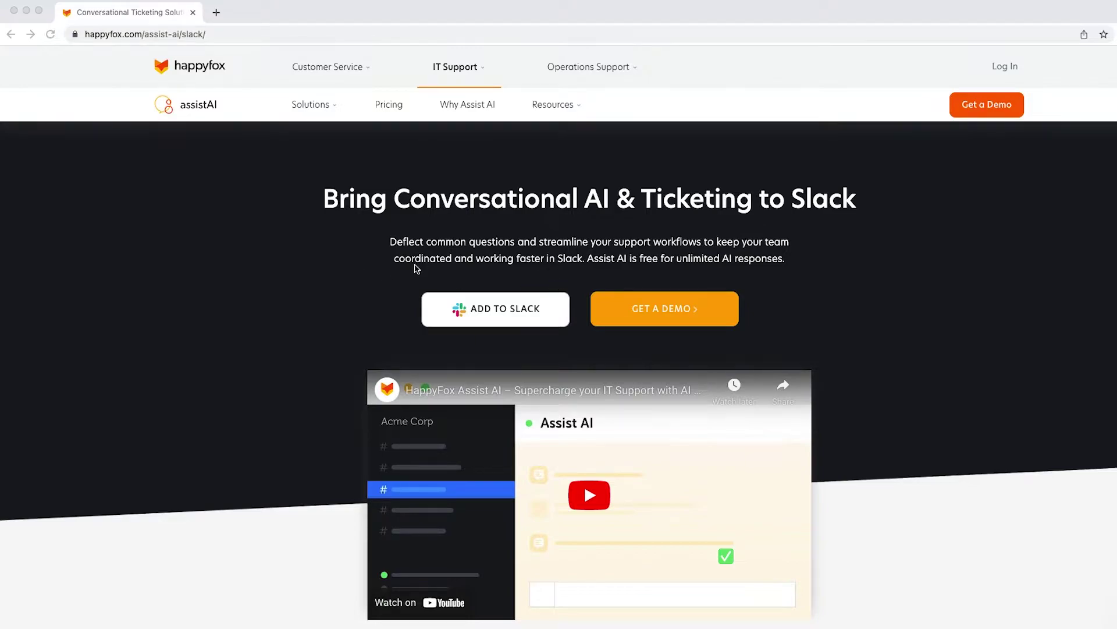
# - Start adding HappyFox Assist AI to the Acme Co. Slack workspace
pyautogui.click(510, 313)
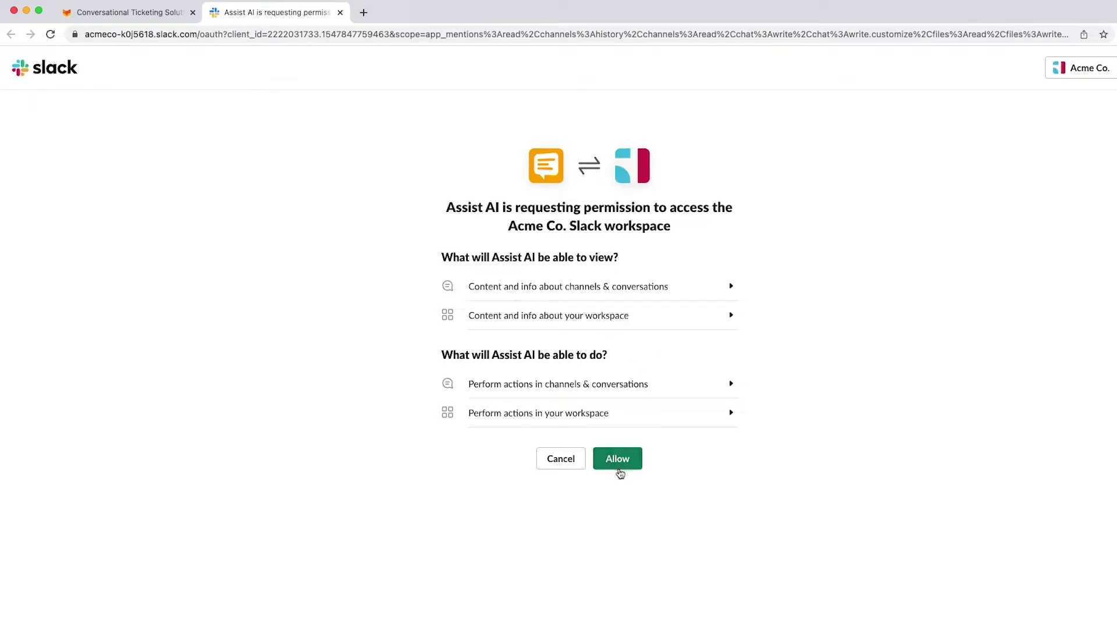
# - Close the permission window to return to Assist AI's Home tab in Slack
pyautogui.click(13, 12)
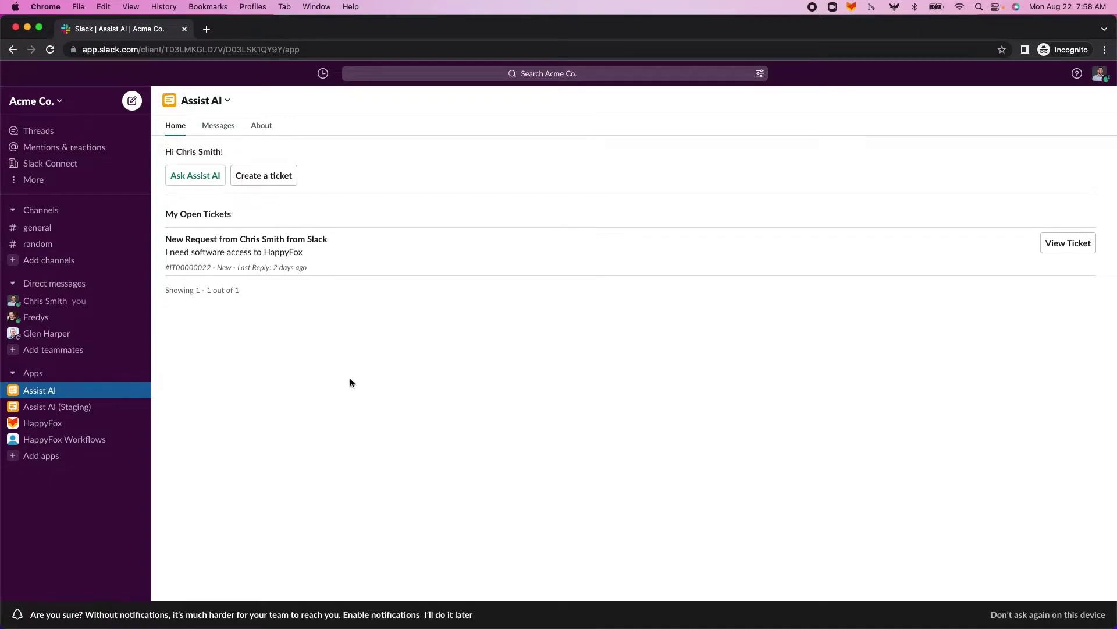
# - In Assist AI's Messages chat, ask 'I forgot my password. How do I reset it?'
pyautogui.click(210, 176)
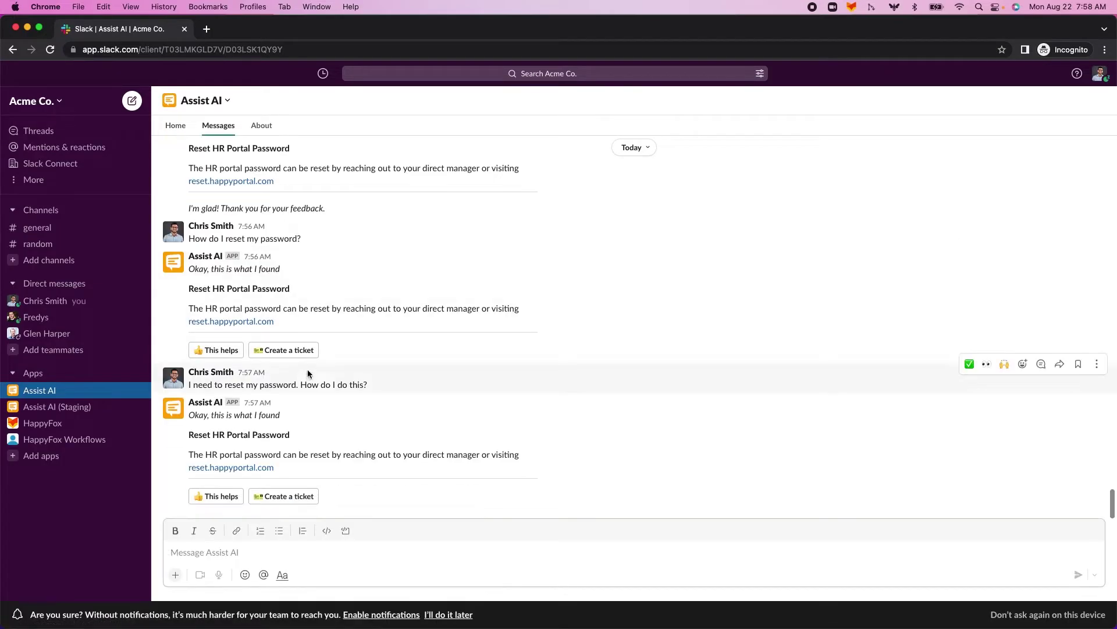
pyautogui.click(296, 547)
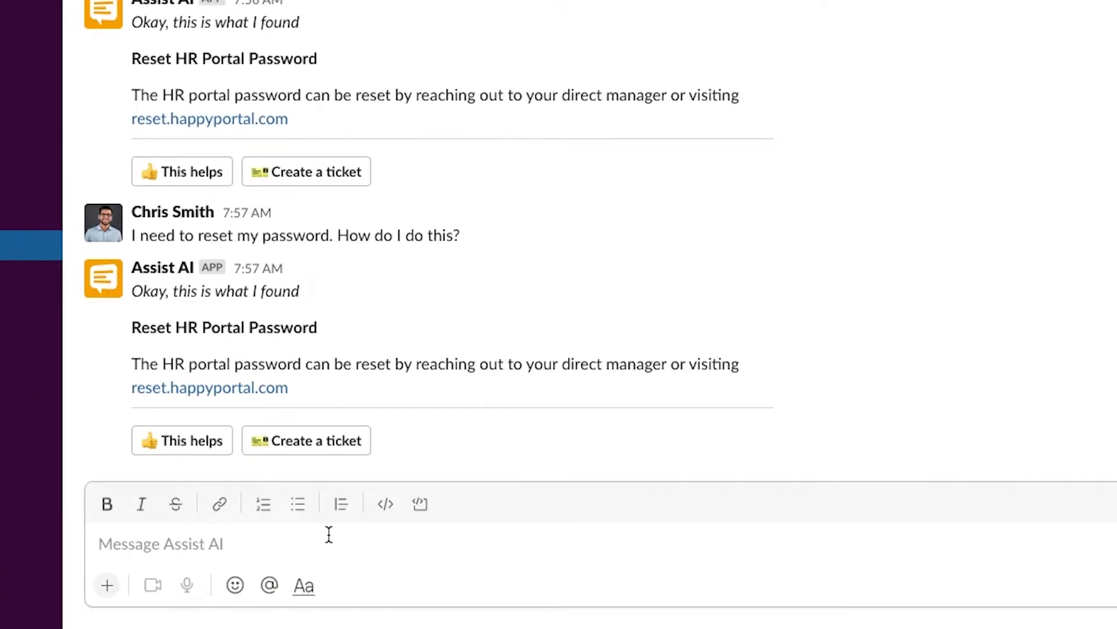
pyautogui.write('I forgot my ')
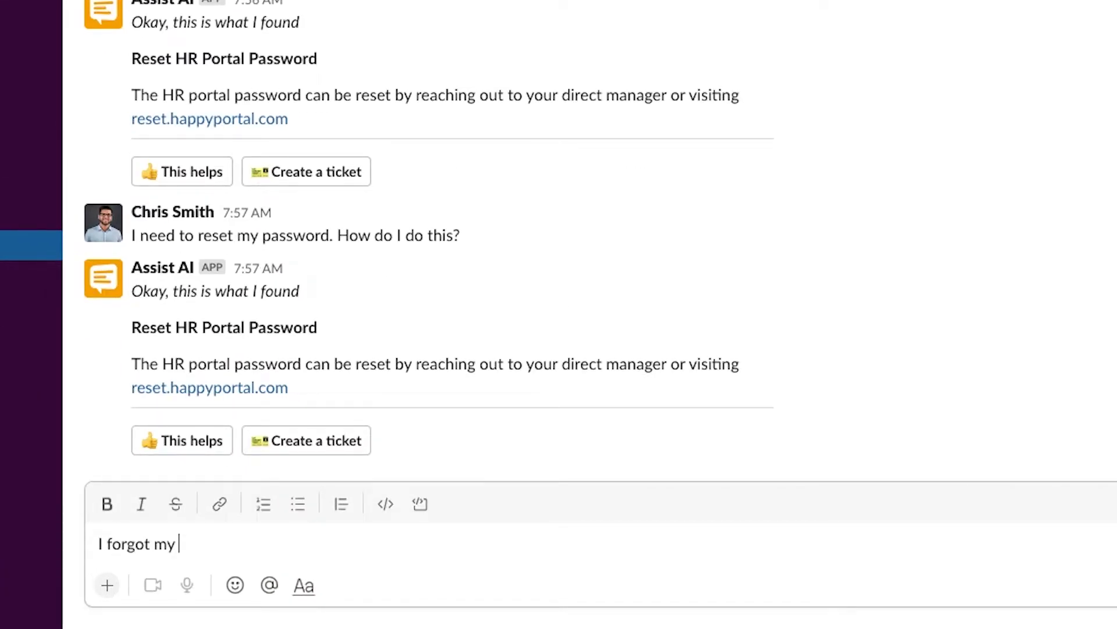
pyautogui.write('password. How do I reset it?')
pyautogui.press('Return')
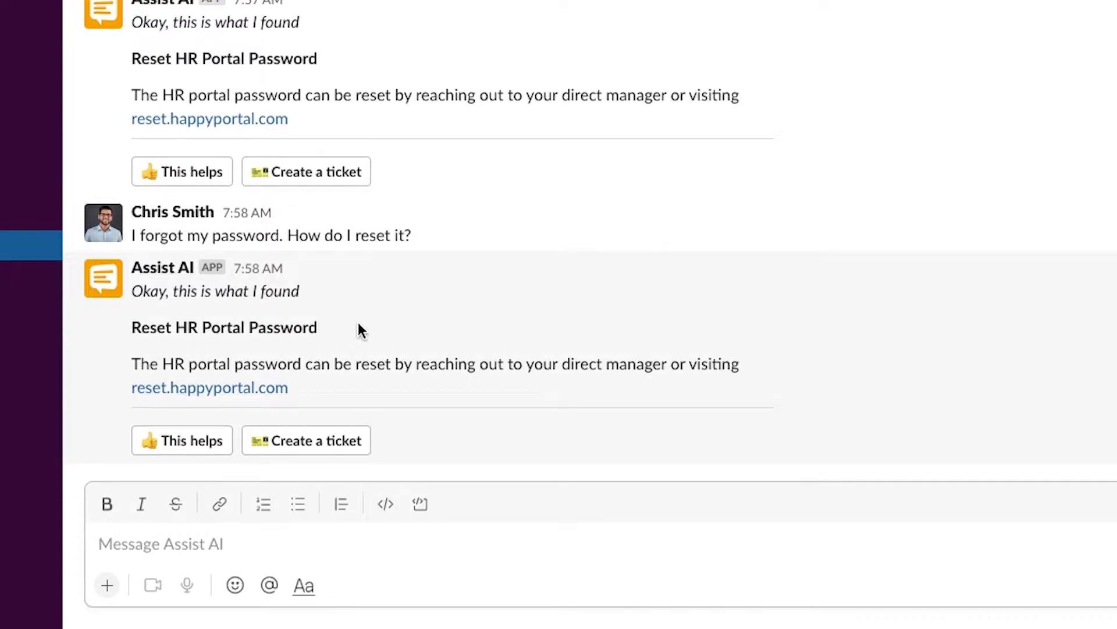
# - Mark the Reset HR Portal Password answer as helpful
pyautogui.click(176, 444)
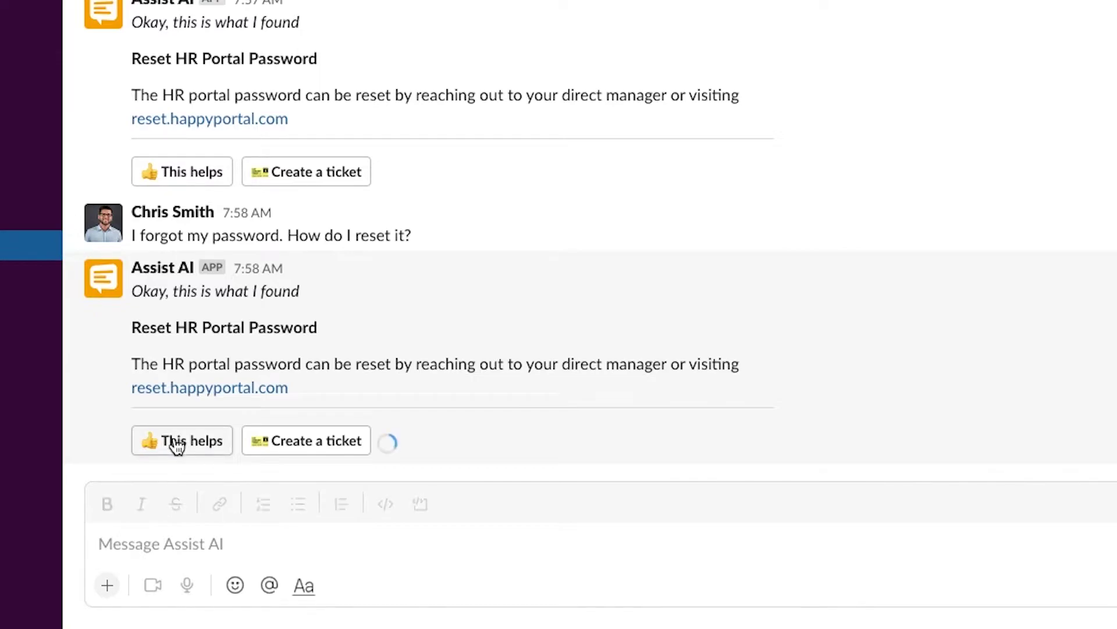
pyautogui.moveTo(117, 452); pyautogui.dragTo(401, 450)
pyautogui.click(401, 451)
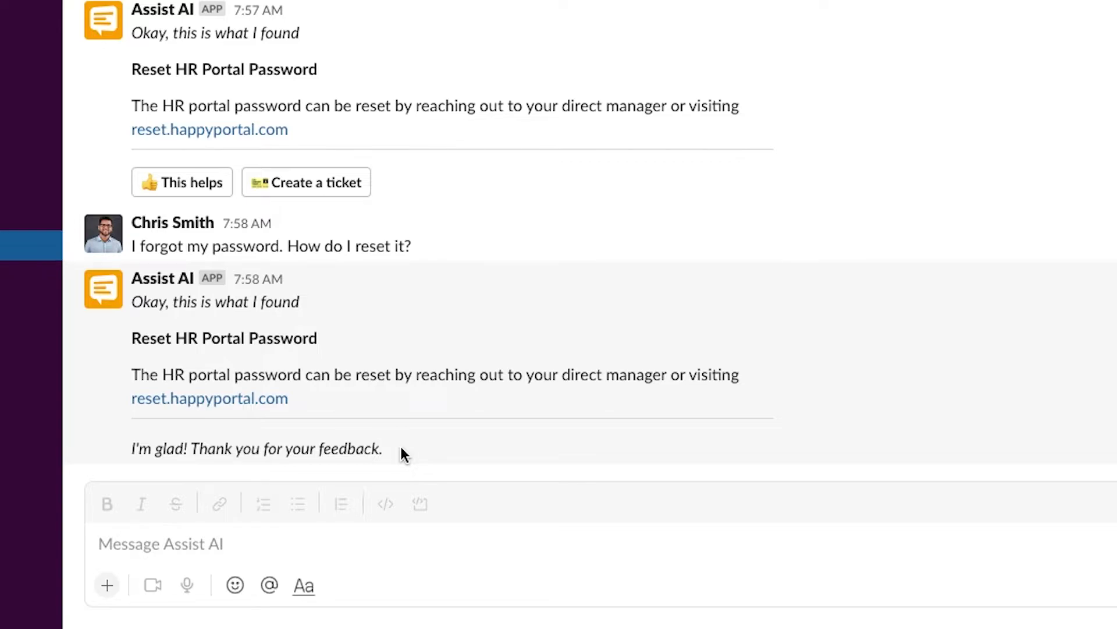
pyautogui.click(267, 534)
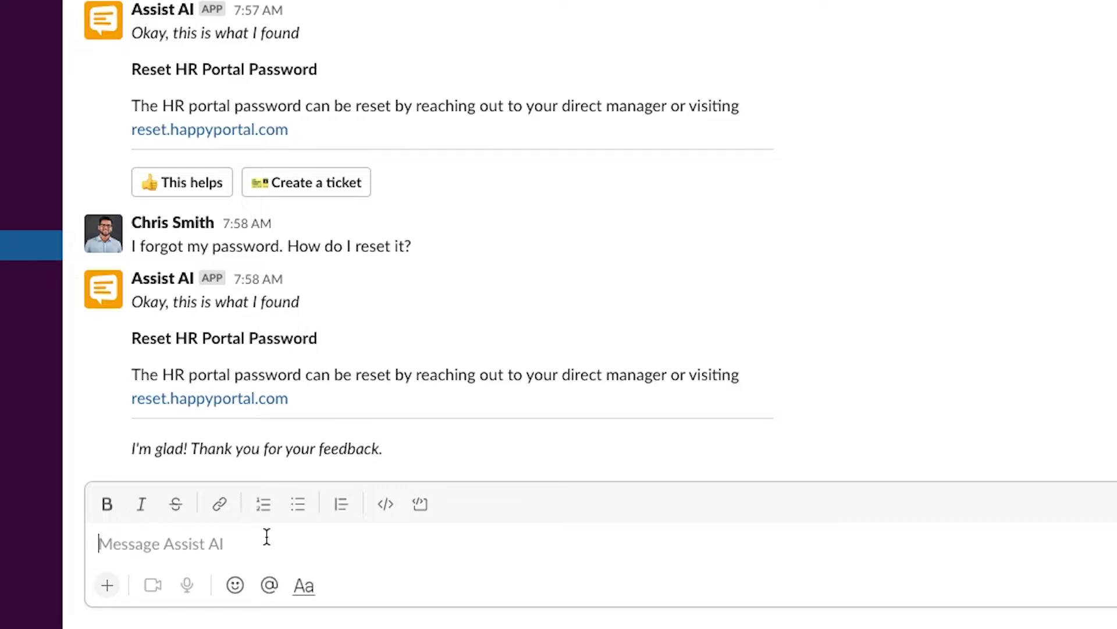
# - Ask Assist AI 'I have a request for an employee verification. What do I do?'
pyautogui.write('I have a request for an employee ver')
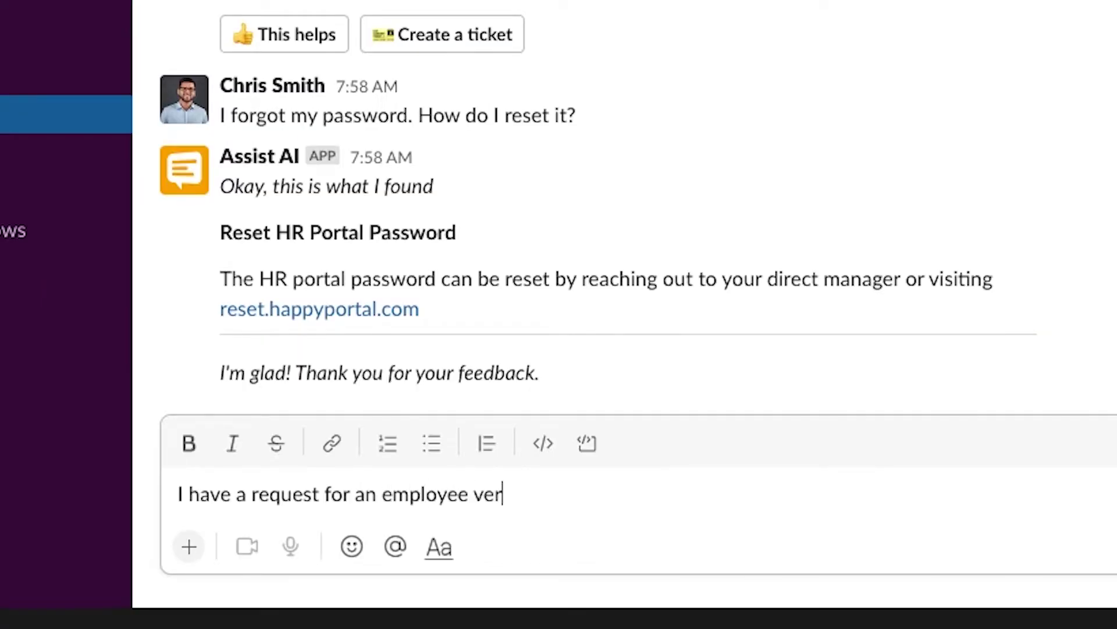
pyautogui.write('ification. What do I do?')
pyautogui.press('Return')
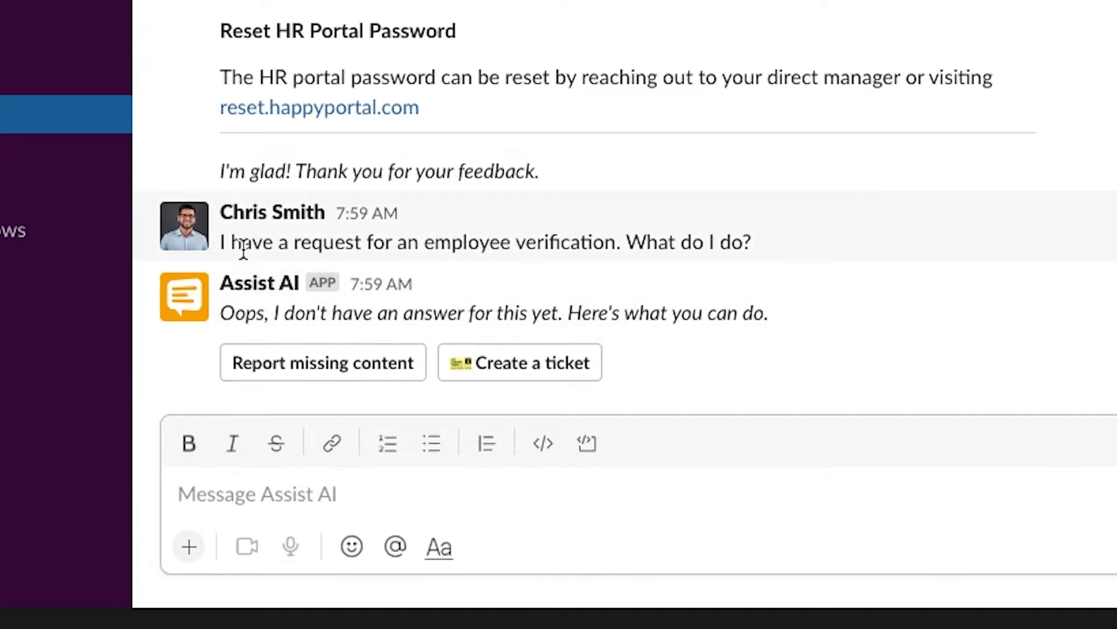
pyautogui.moveTo(221, 313); pyautogui.dragTo(648, 314)
pyautogui.click(647, 314)
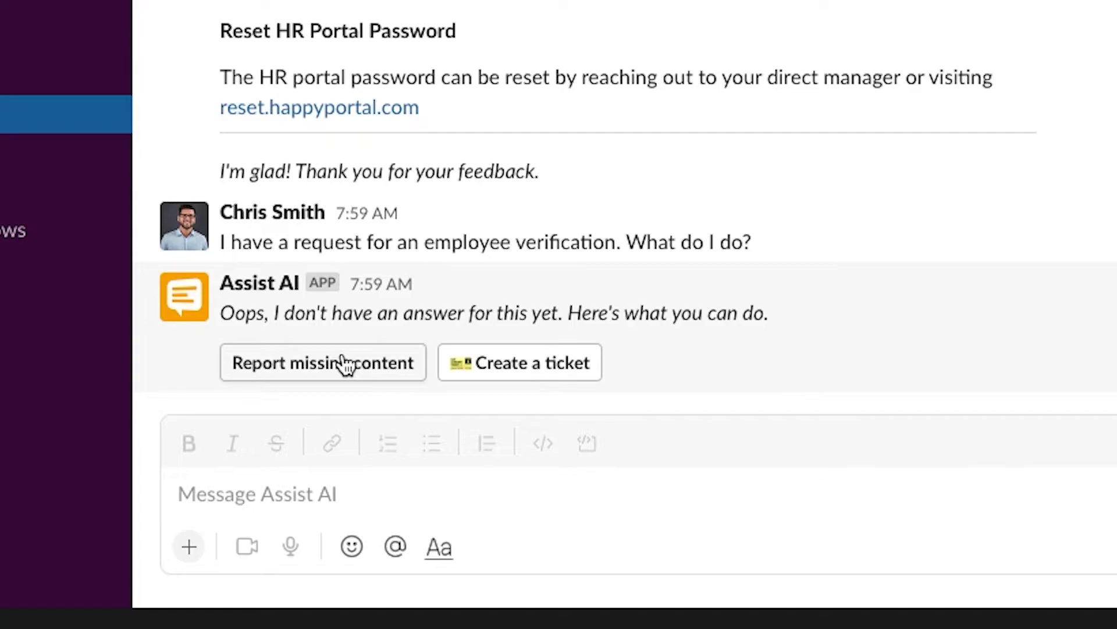
# - Report the unanswered question as missing content and start creating a ticket
pyautogui.click(374, 368)
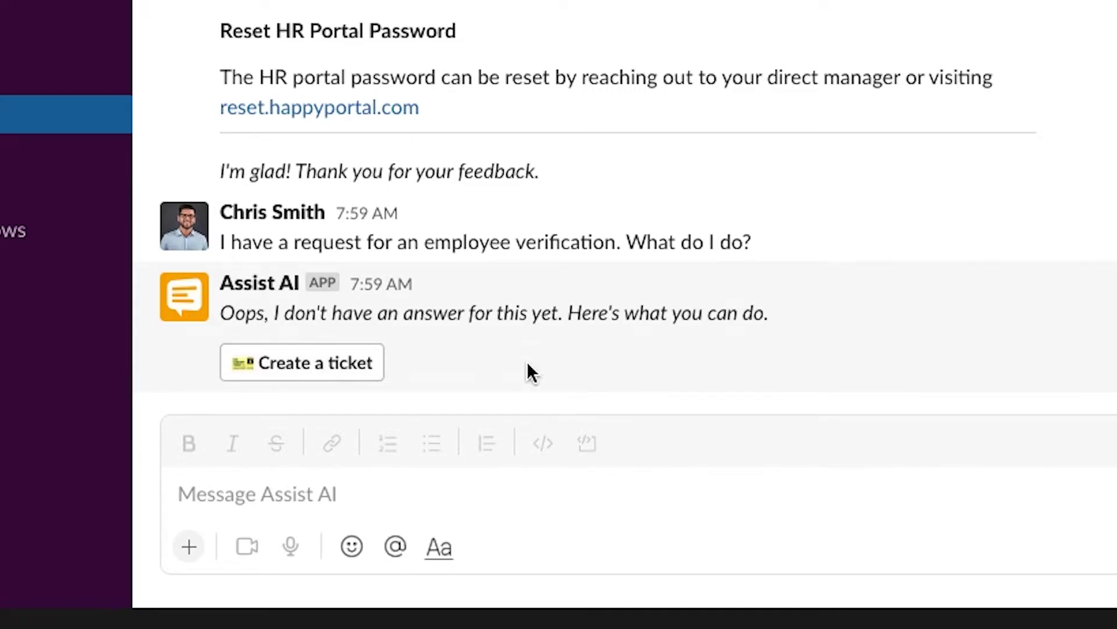
pyautogui.moveTo(215, 373); pyautogui.dragTo(603, 365)
pyautogui.click(611, 380)
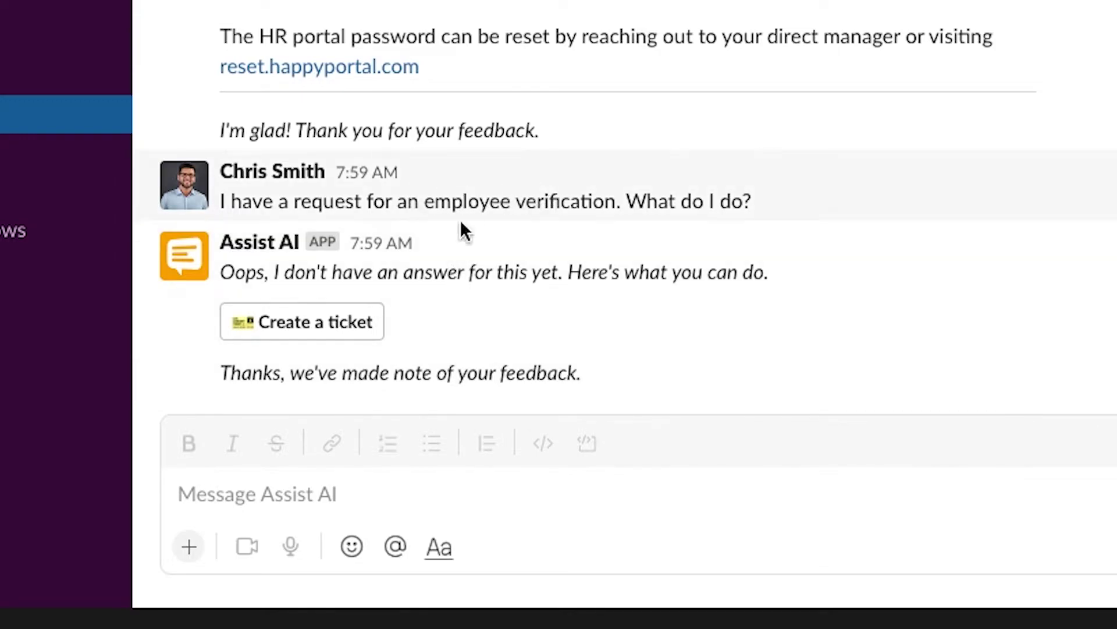
pyautogui.click(348, 334)
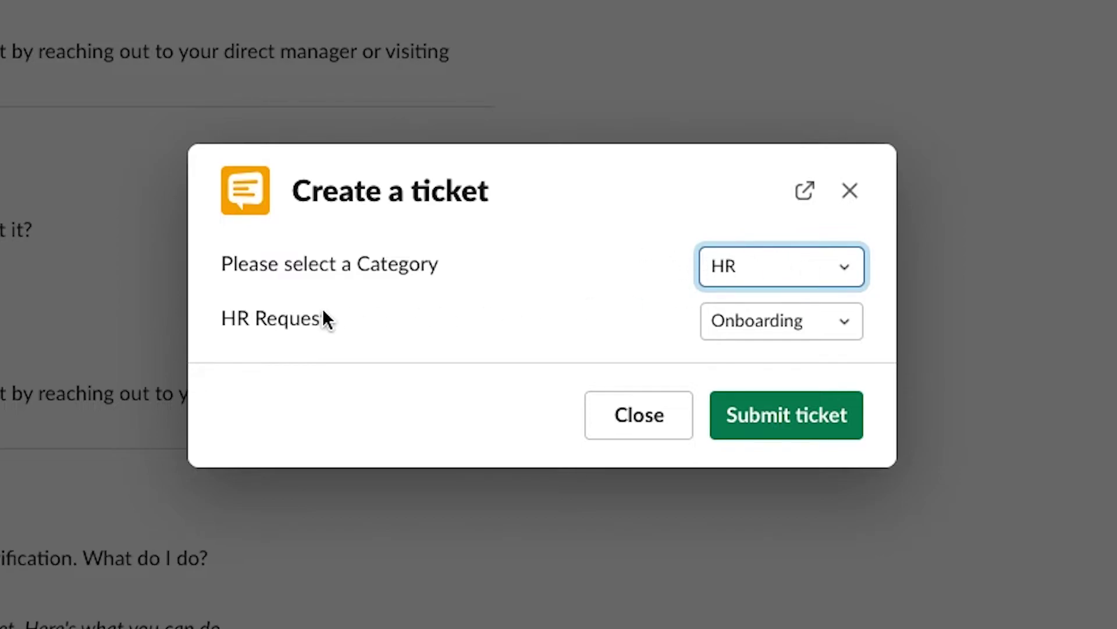
# - Set the ticket's HR request type to Employment Verification
pyautogui.moveTo(222, 318); pyautogui.dragTo(403, 309)
pyautogui.click(404, 310)
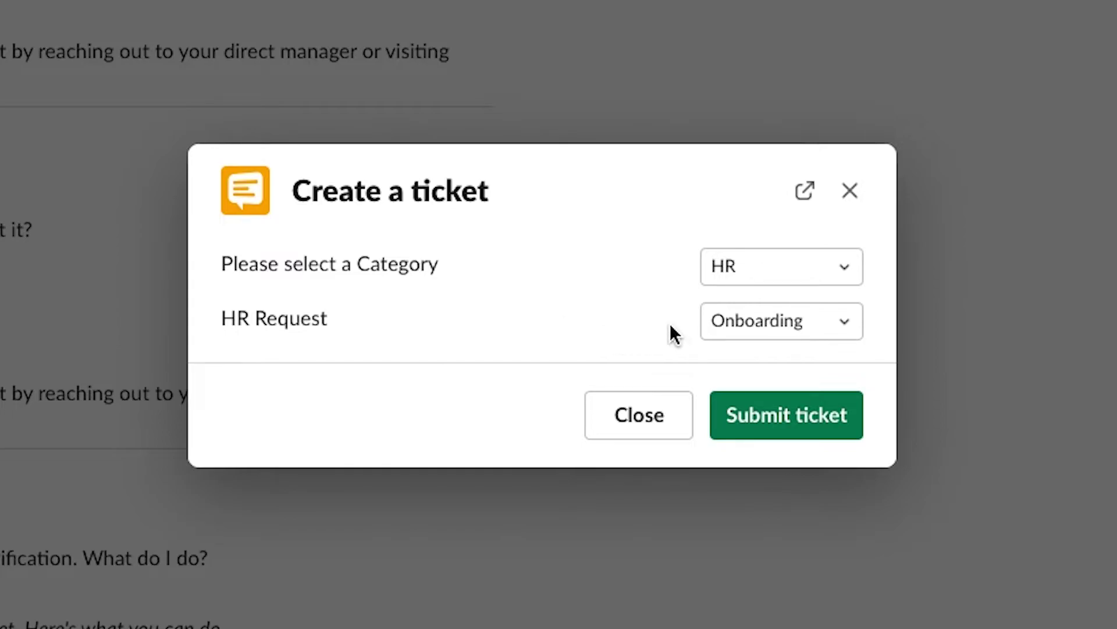
pyautogui.click(747, 319)
pyautogui.click(789, 453)
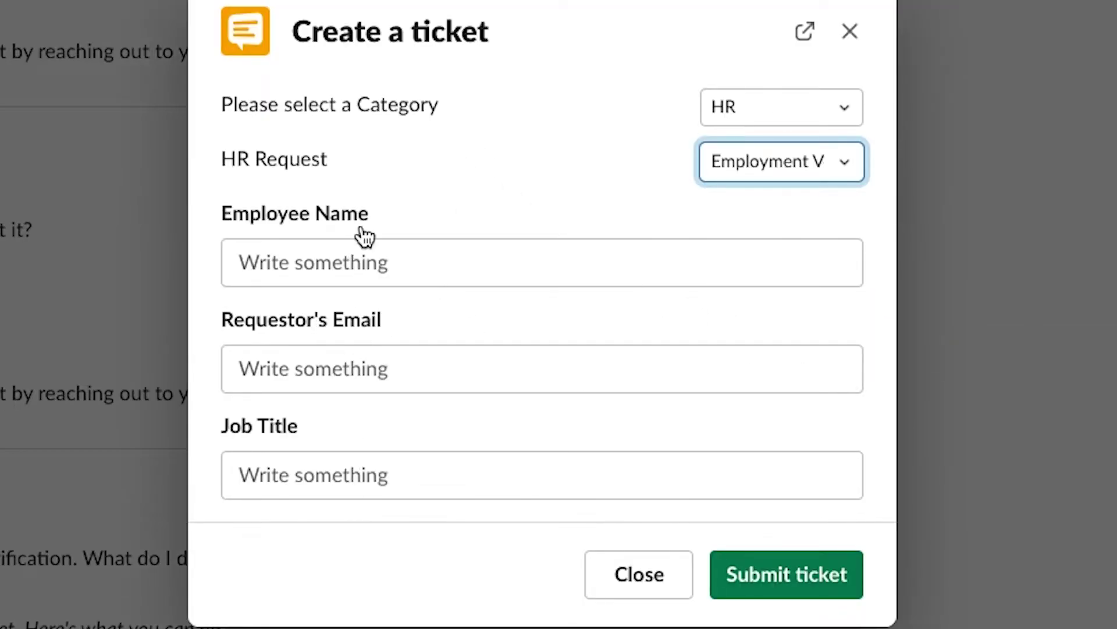
# - Enter the employee's name, requestor's email and job title Marketing Director, then submit
pyautogui.click(356, 251)
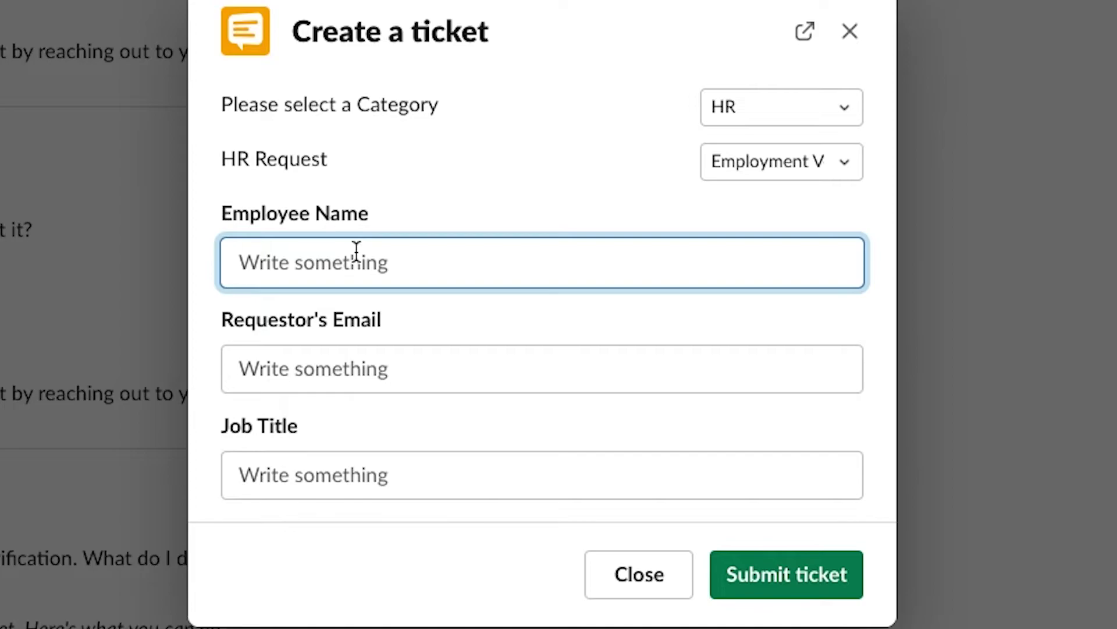
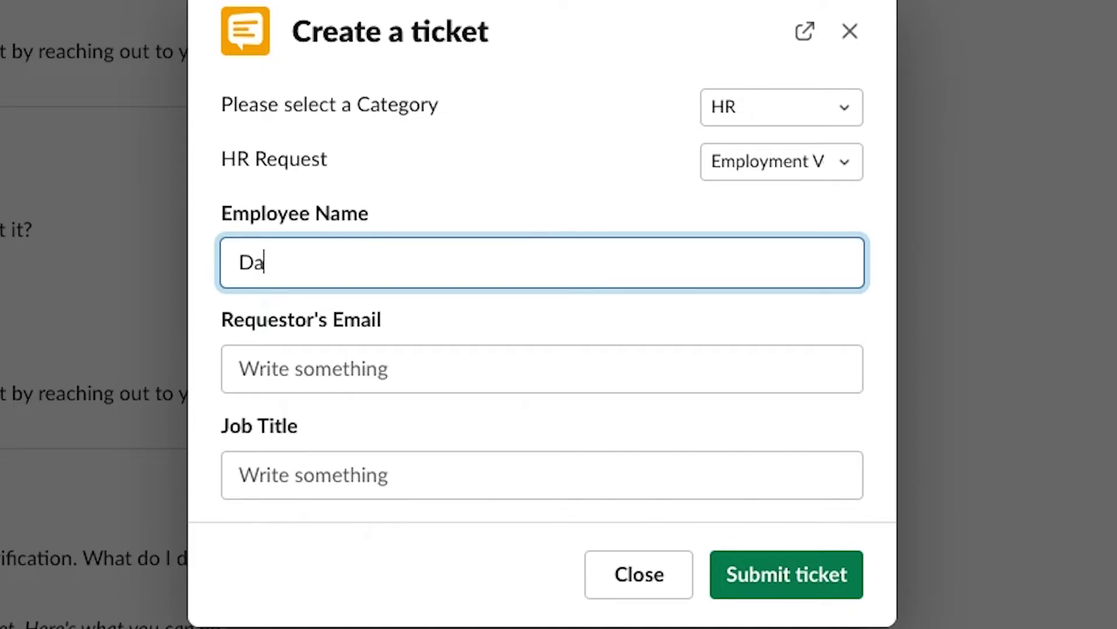
pyautogui.press('Tab')
pyautogui.click(364, 456)
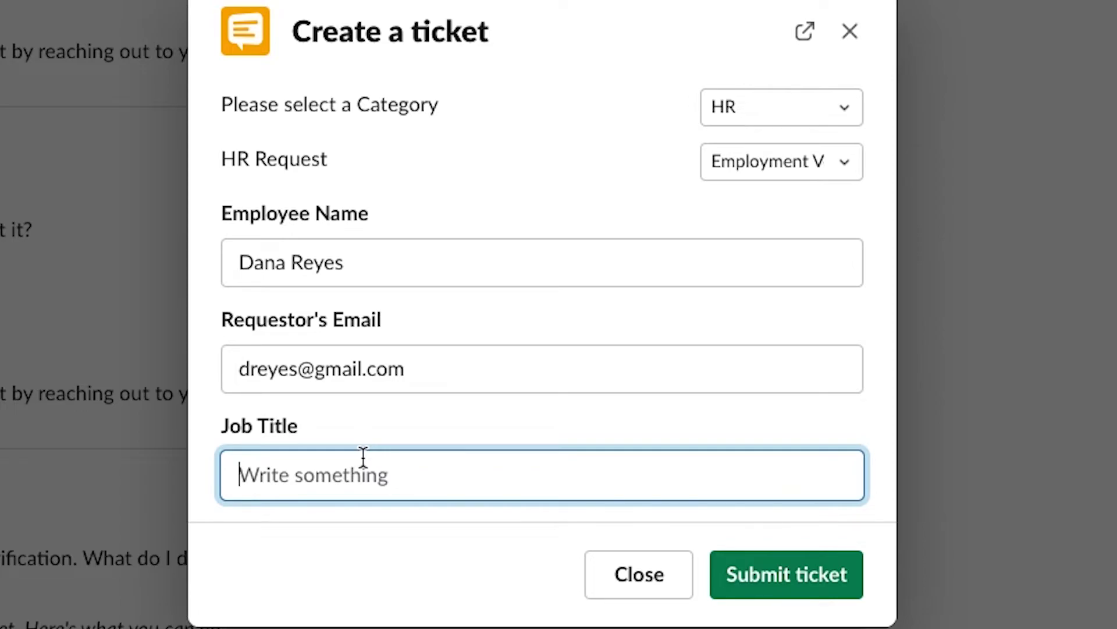
pyautogui.write('Marketing Director')
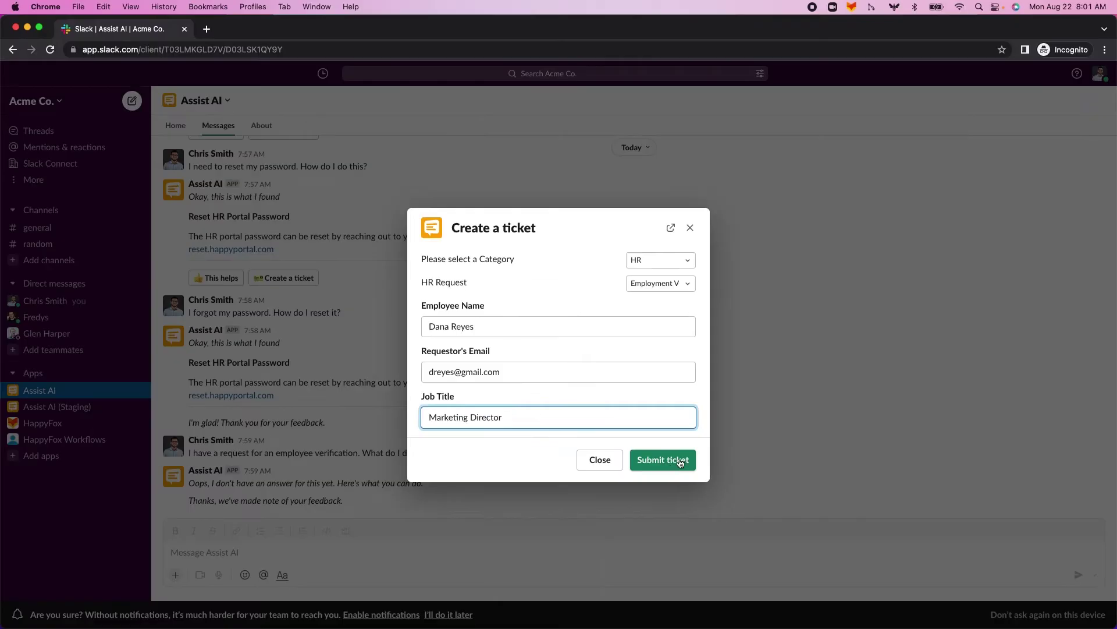
pyautogui.click(792, 574)
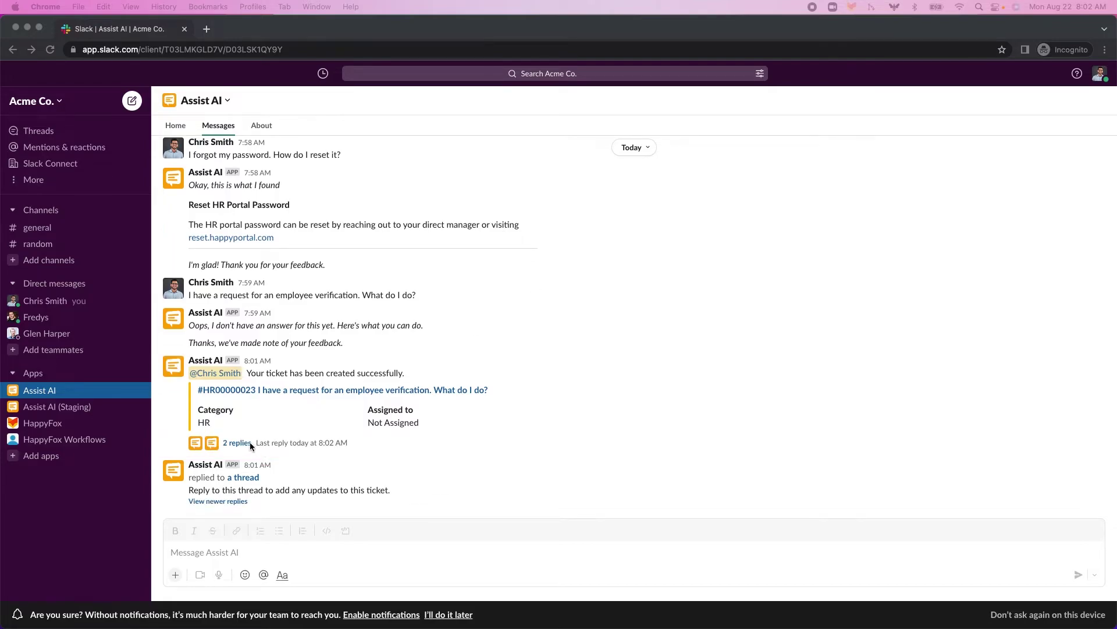
# - Reply 'Thanks:)' in the HR ticket's thread
pyautogui.click(233, 444)
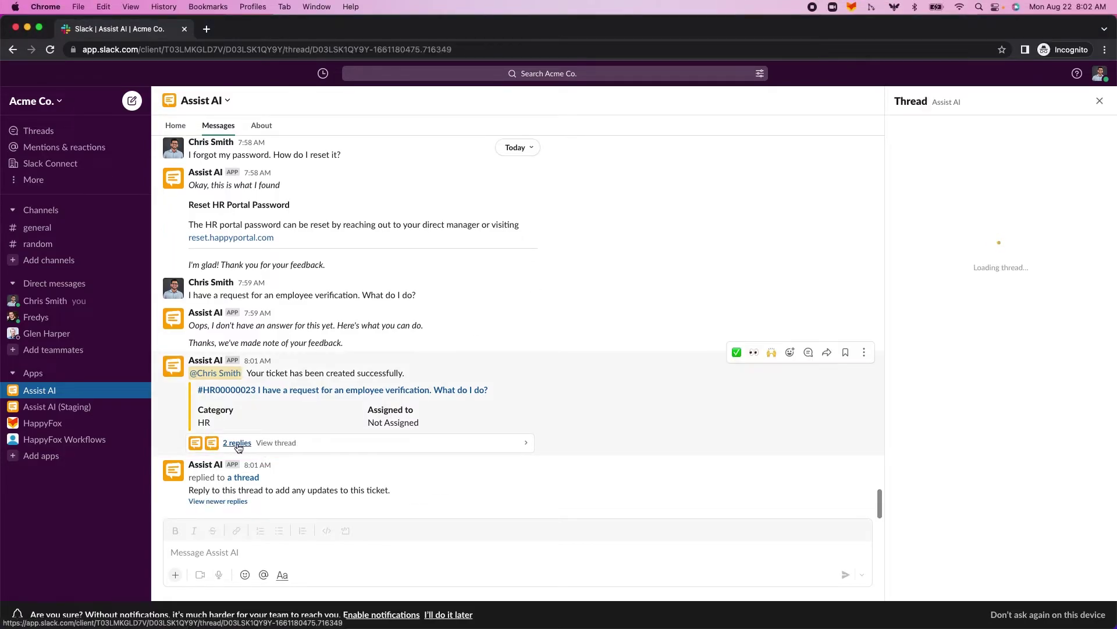
pyautogui.moveTo(960, 348); pyautogui.dragTo(919, 348)
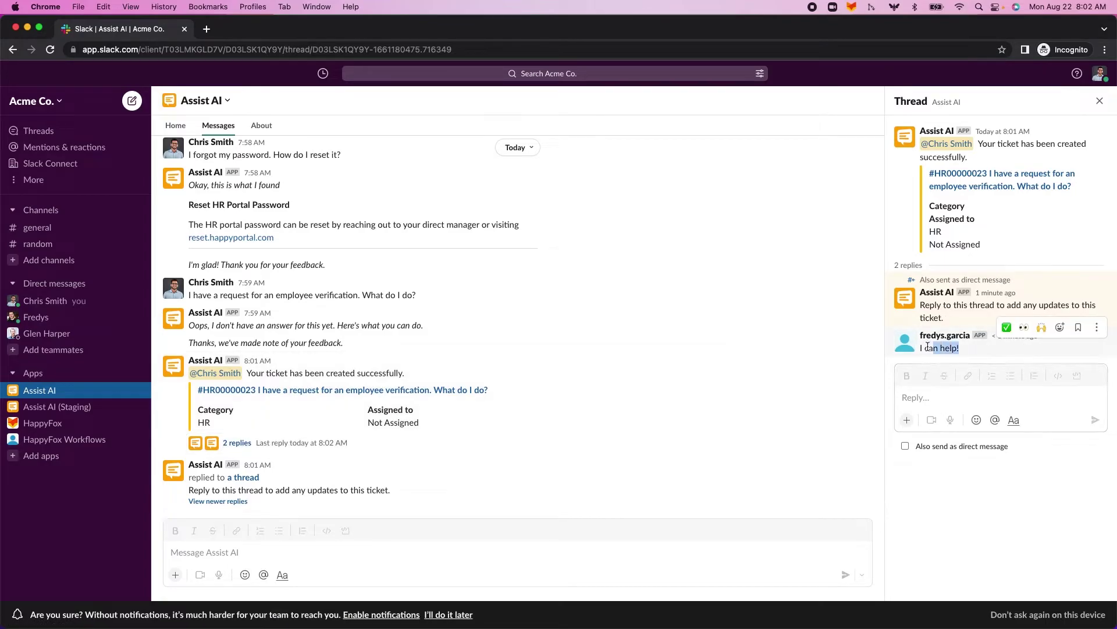
pyautogui.click(918, 348)
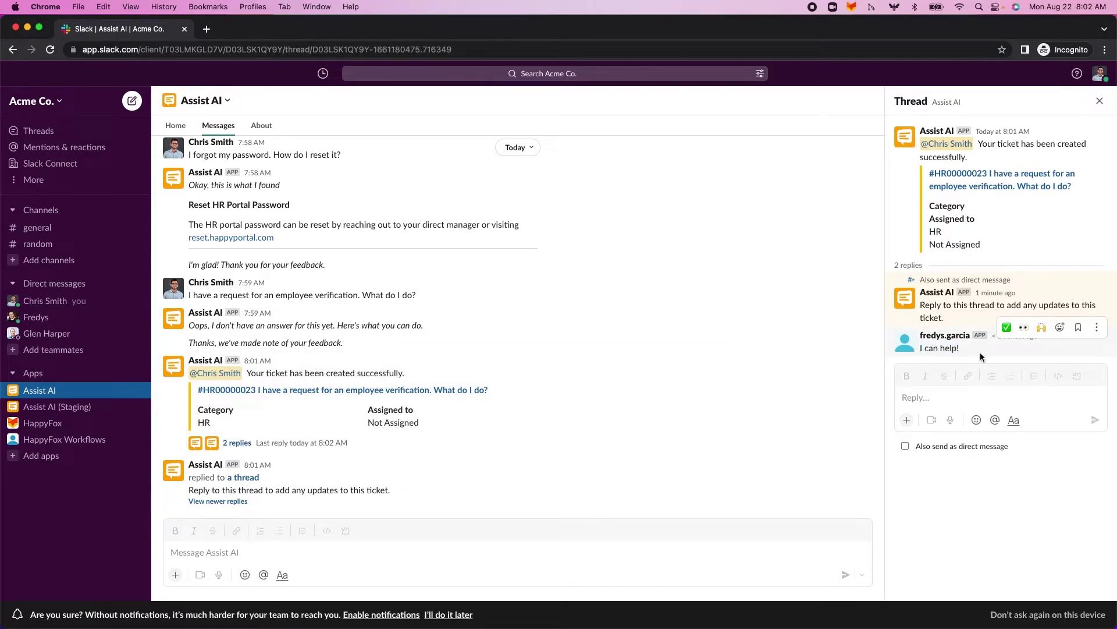
pyautogui.click(931, 401)
pyautogui.write('Thanks')
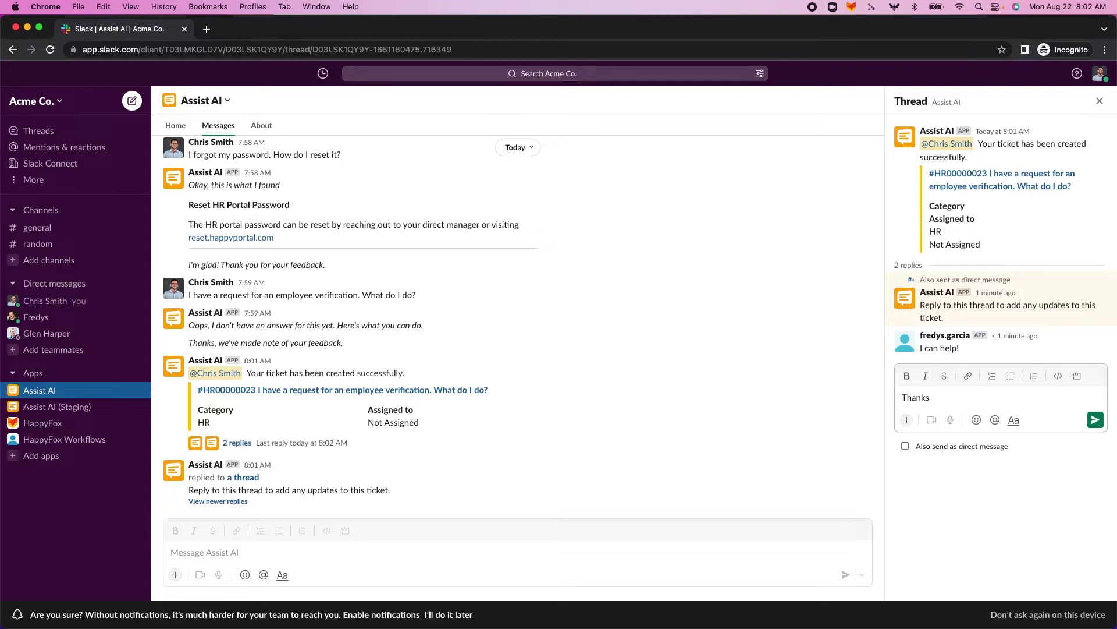
pyautogui.write(':)')
pyautogui.press('Return')
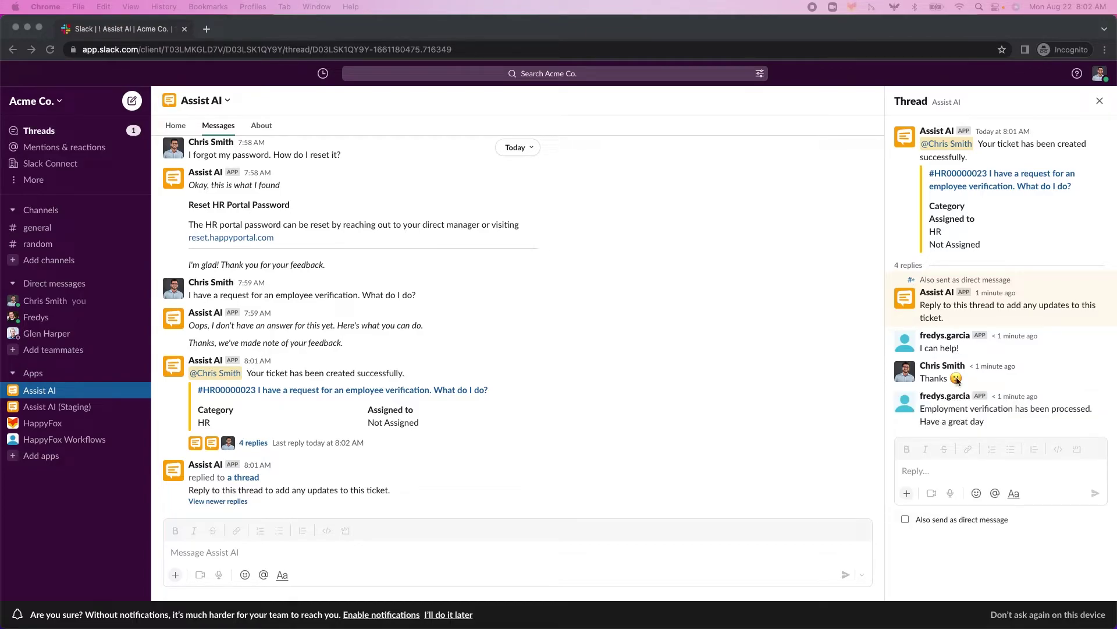
# - Post a second reply with a 👍 emoji and 'thanks again'
pyautogui.click(955, 412)
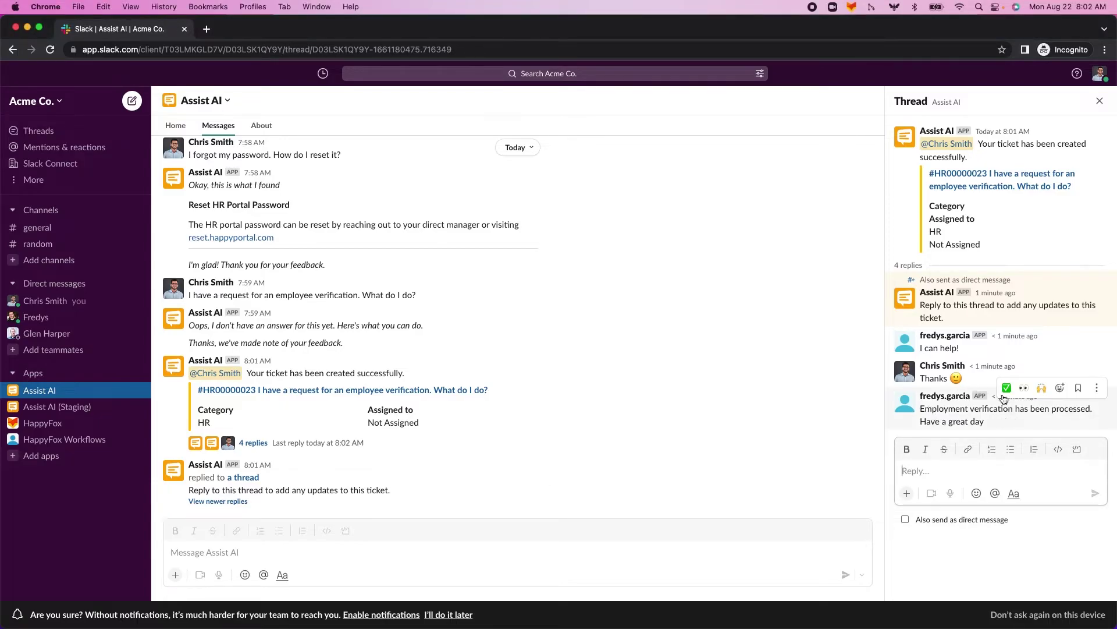
pyautogui.click(971, 493)
pyautogui.click(971, 317)
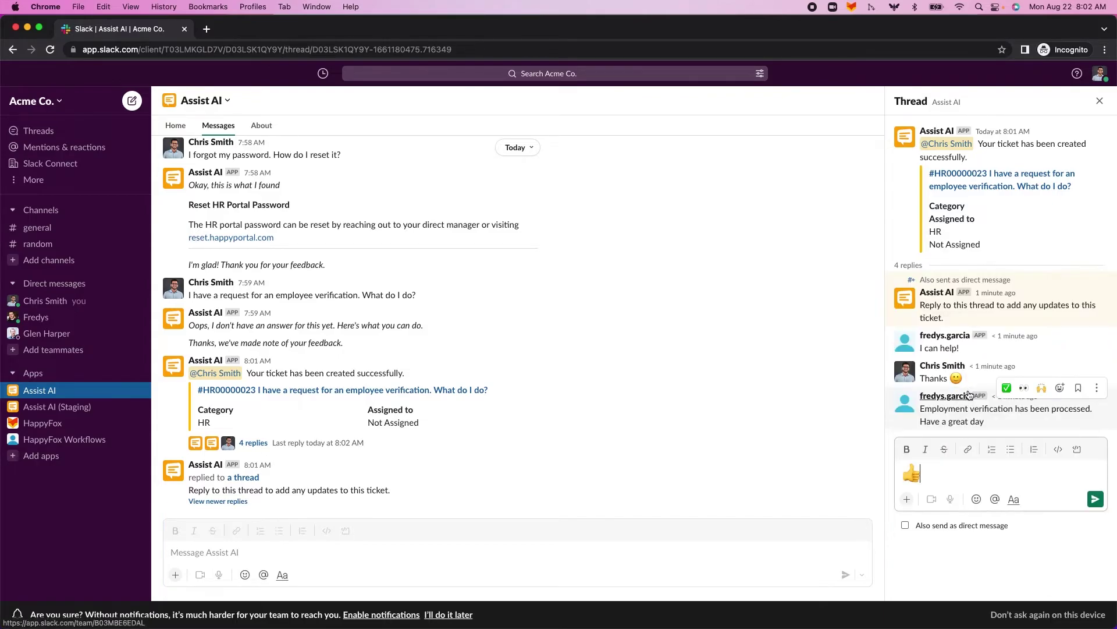
pyautogui.moveTo(969, 395)
pyautogui.write('th')
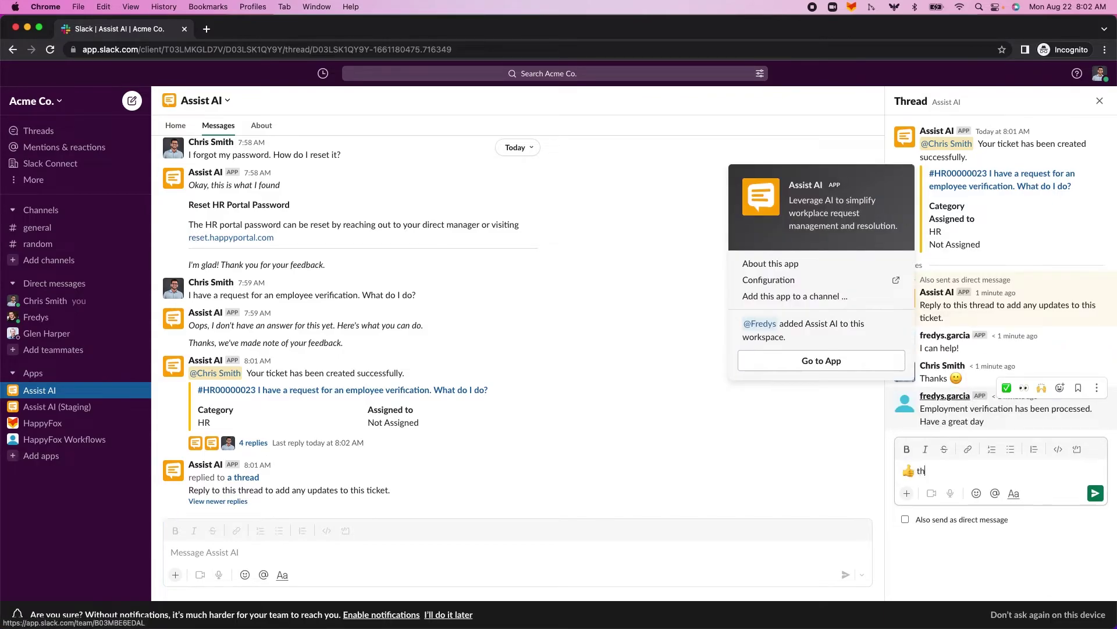
pyautogui.write('anks aha')
pyautogui.press('BackSpace')
pyautogui.press('BackSpace')
pyautogui.write('gain')
pyautogui.press('Return')
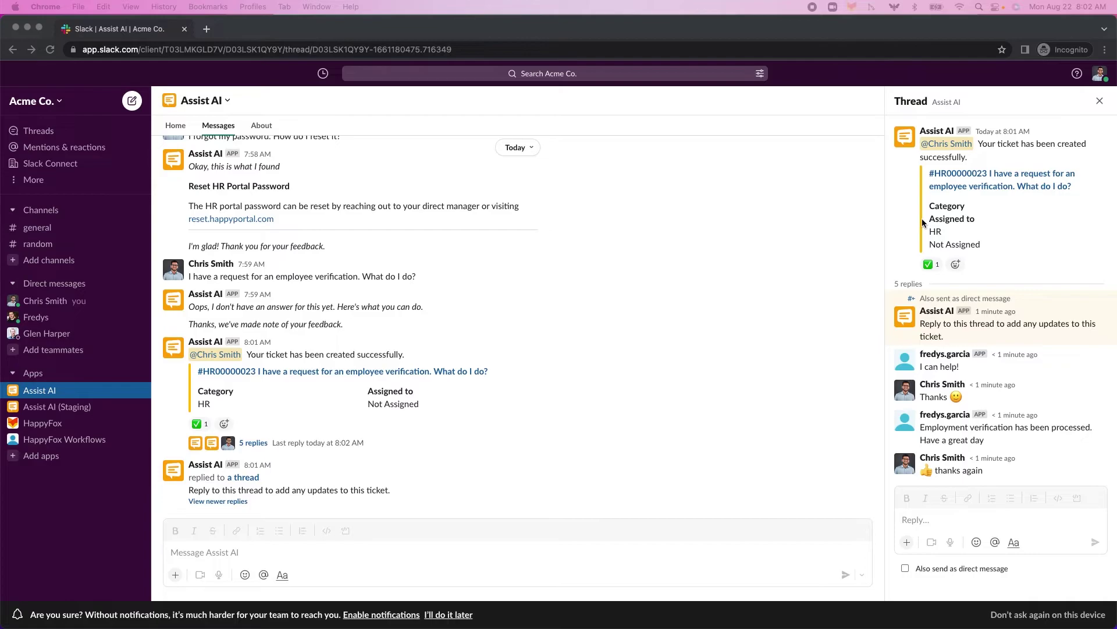
# - Close the HR ticket thread panel
pyautogui.click(904, 244)
pyautogui.moveTo(929, 267)
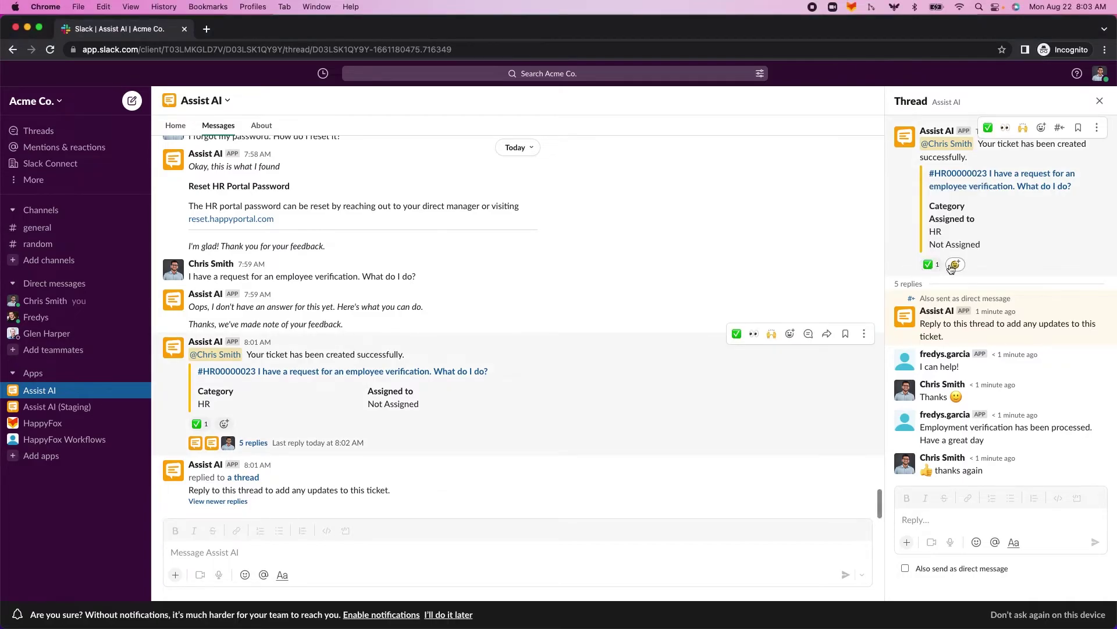
pyautogui.click(1100, 101)
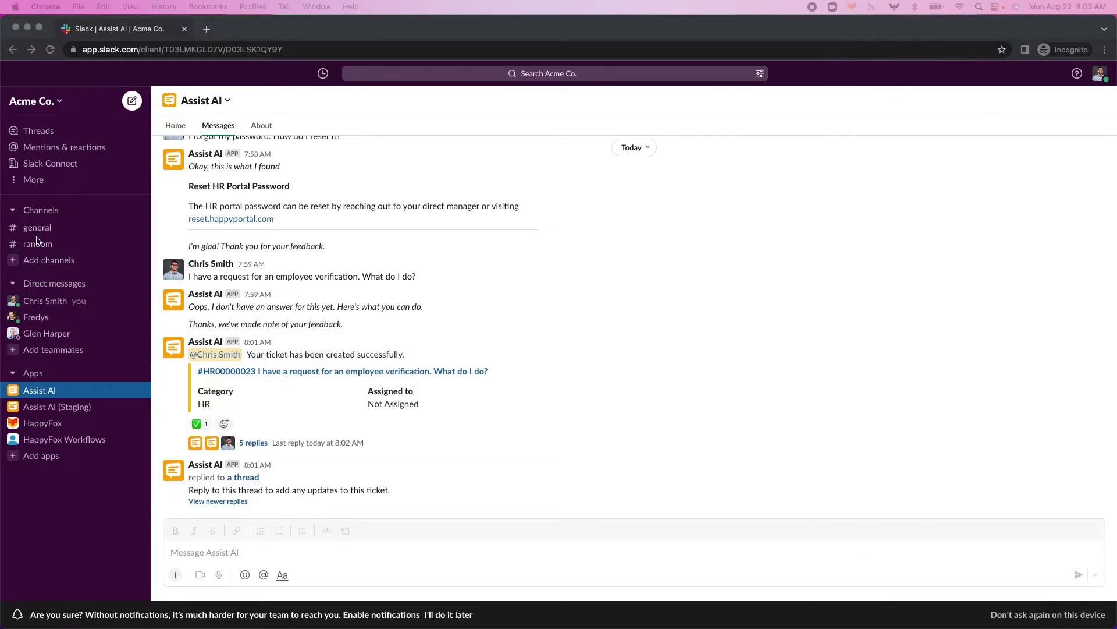
pyautogui.click(47, 246)
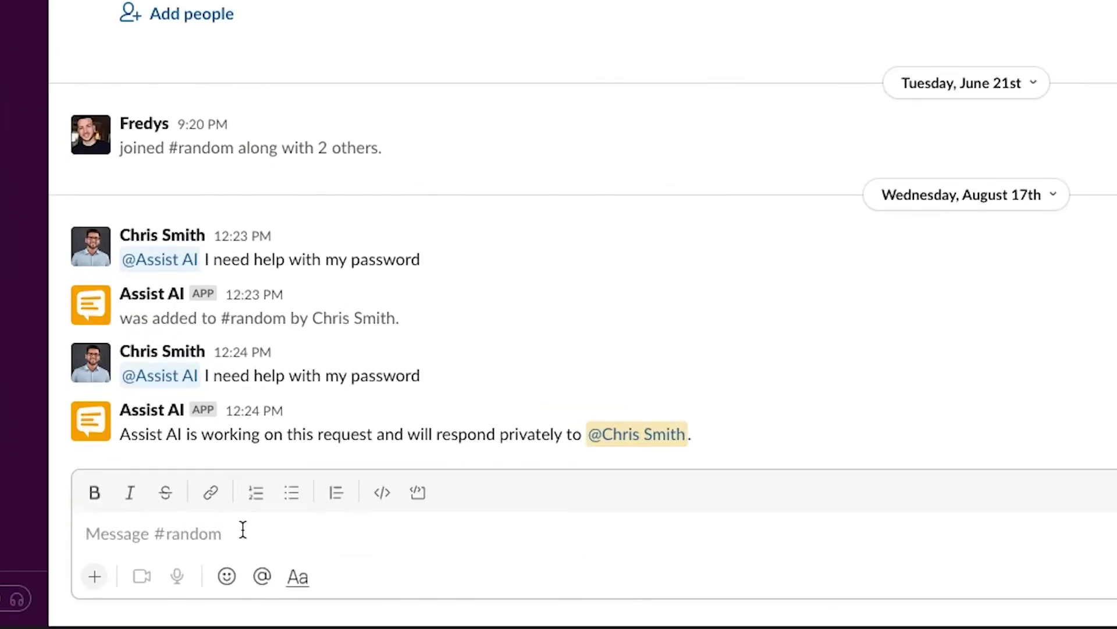
pyautogui.write('@assi')
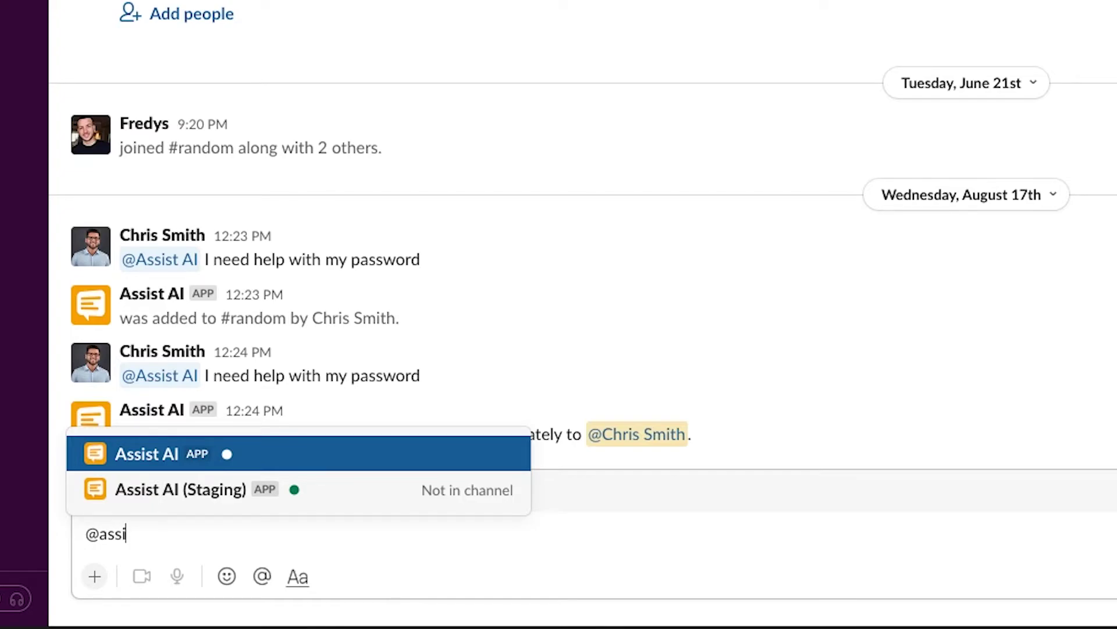
pyautogui.press('Return')
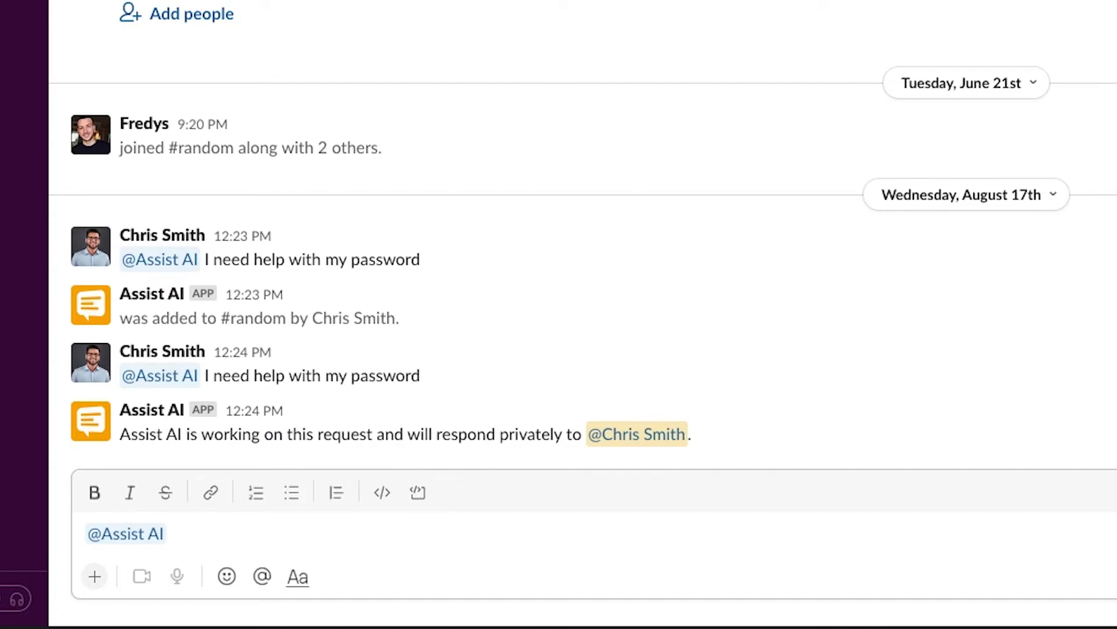
pyautogui.write('how do I ch')
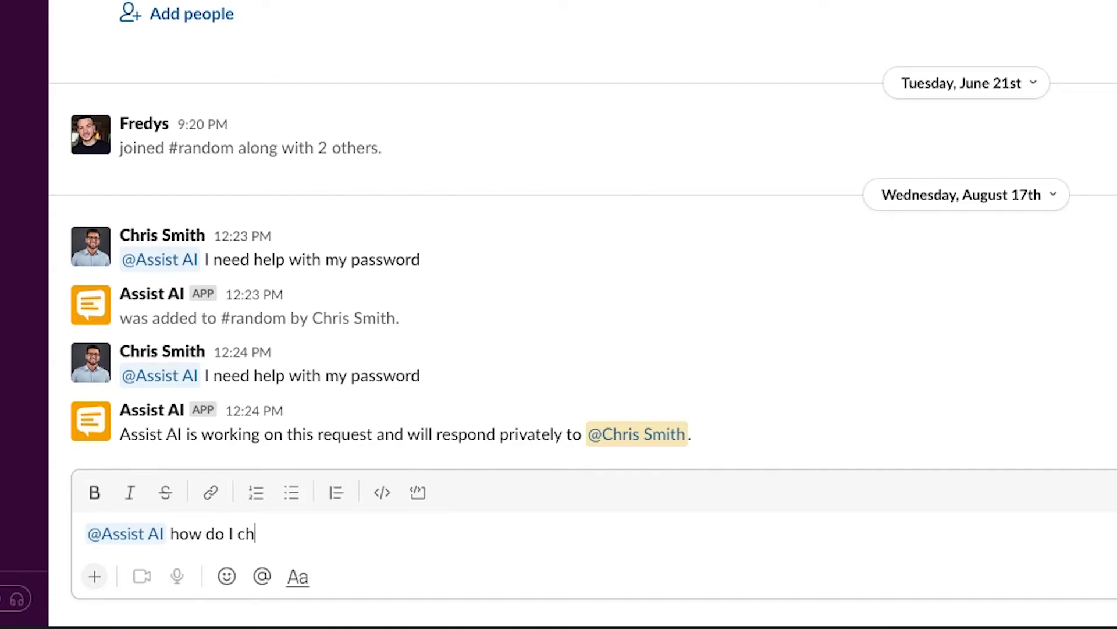
pyautogui.write('ange my benefits?')
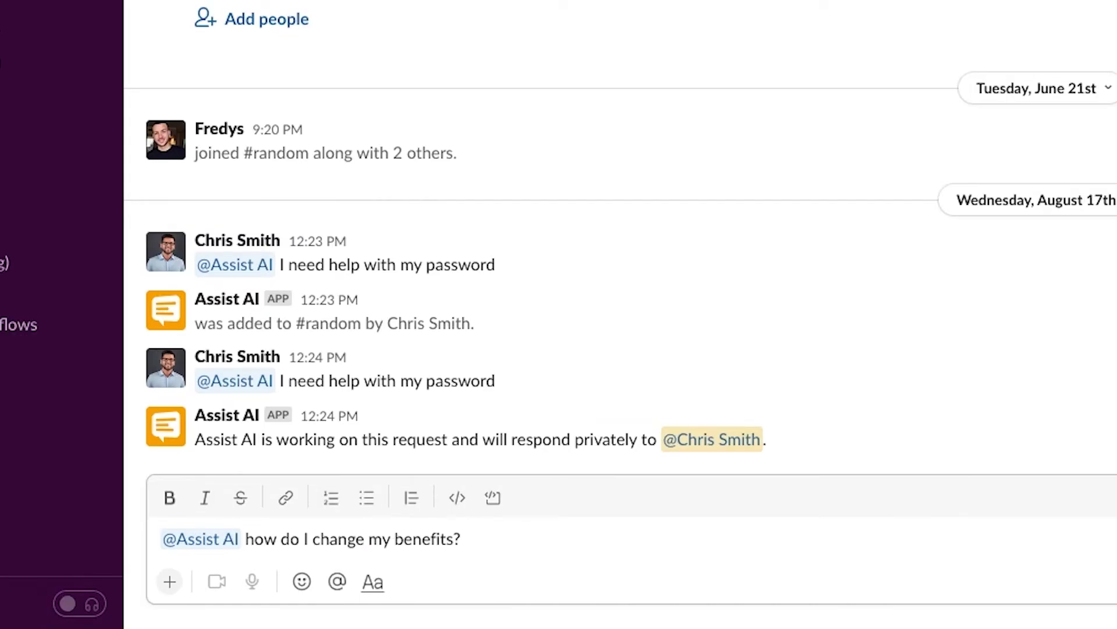
pyautogui.press('Return')
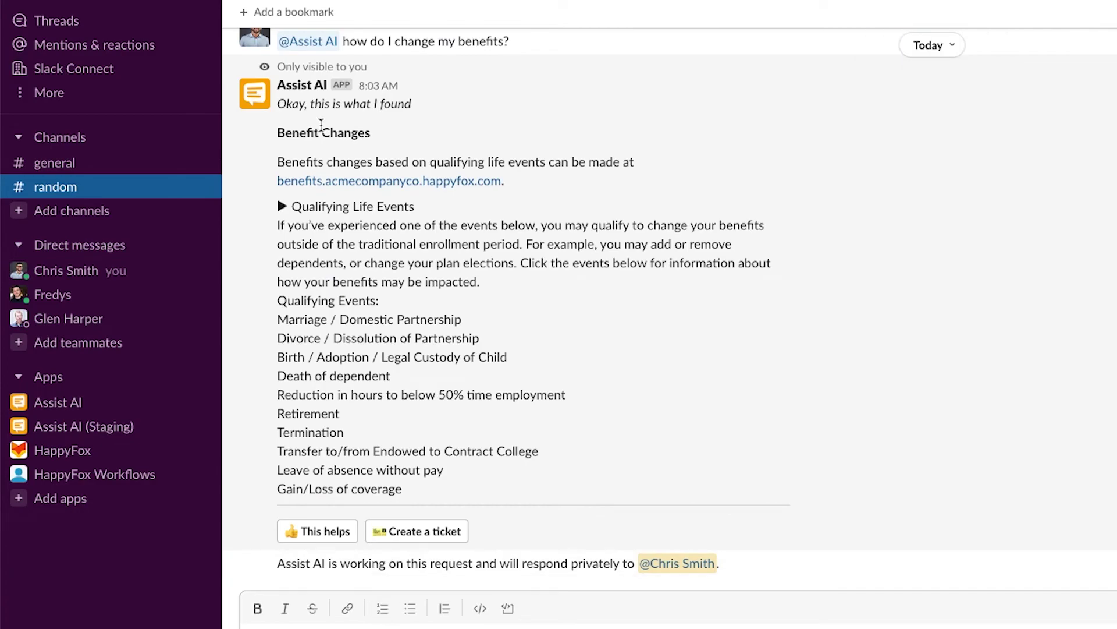
# - Mark the Benefit Changes answer as helpful and return to Assist AI's Home tab
pyautogui.moveTo(285, 114); pyautogui.dragTo(460, 494)
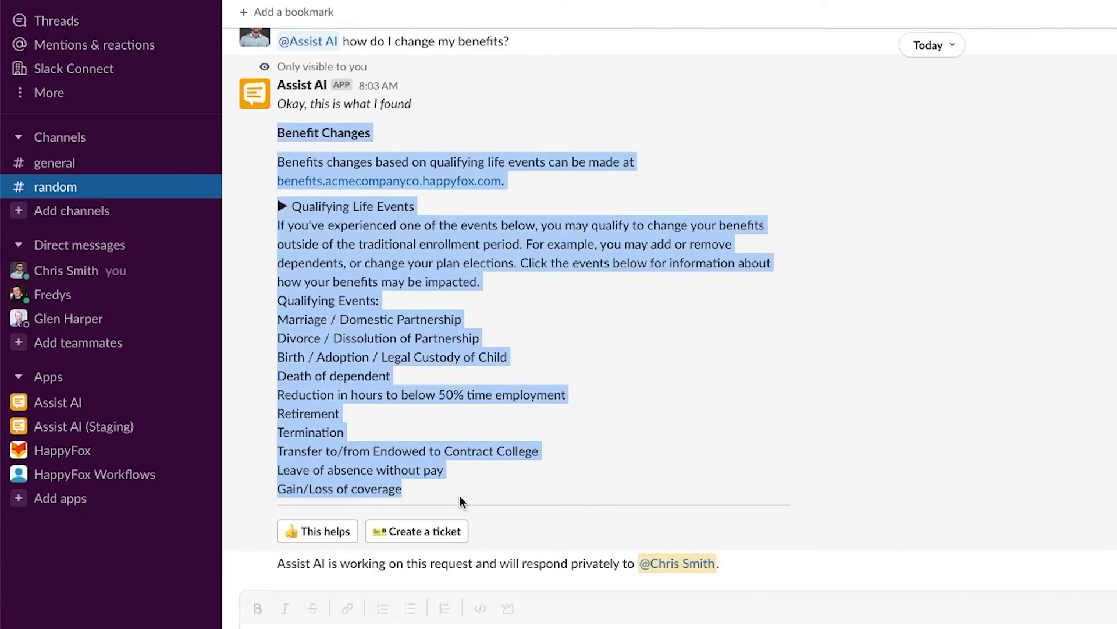
pyautogui.click(460, 494)
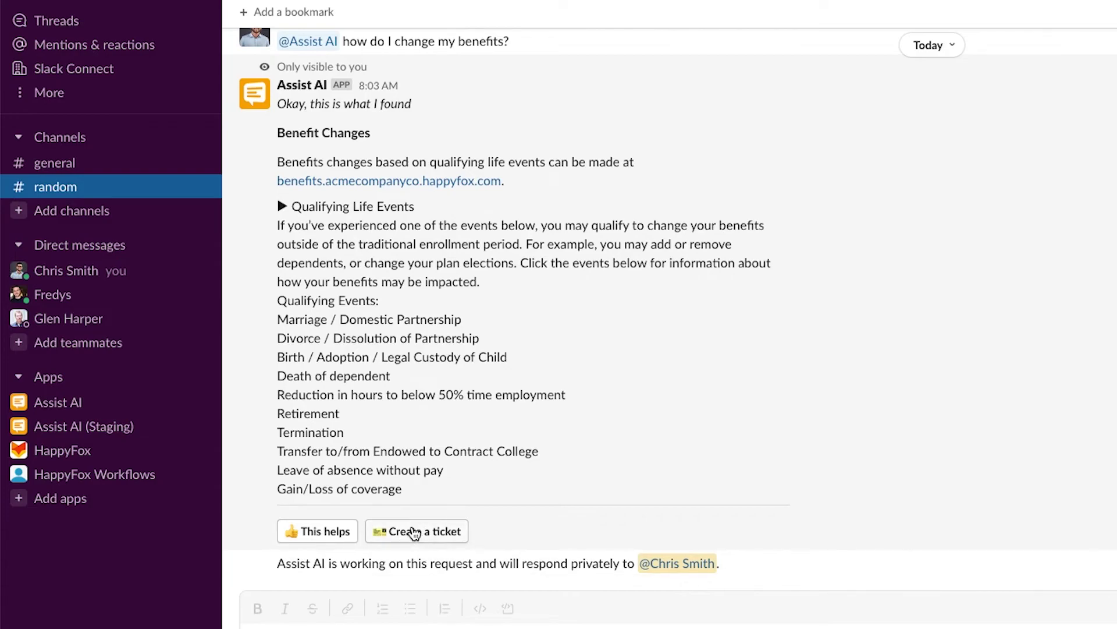
pyautogui.click(308, 532)
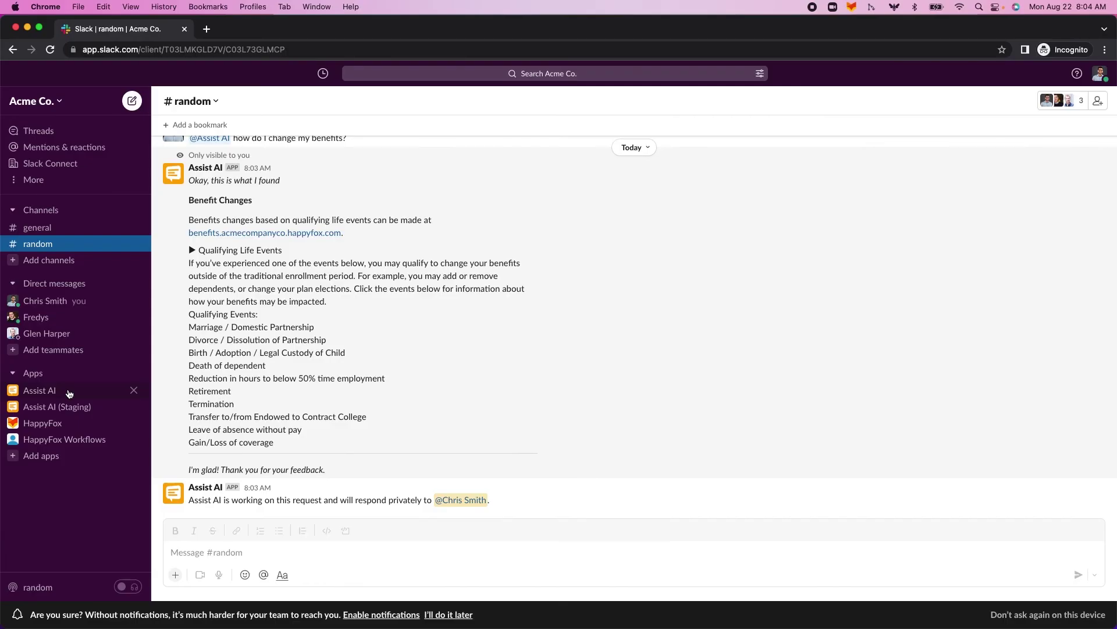
pyautogui.click(98, 405)
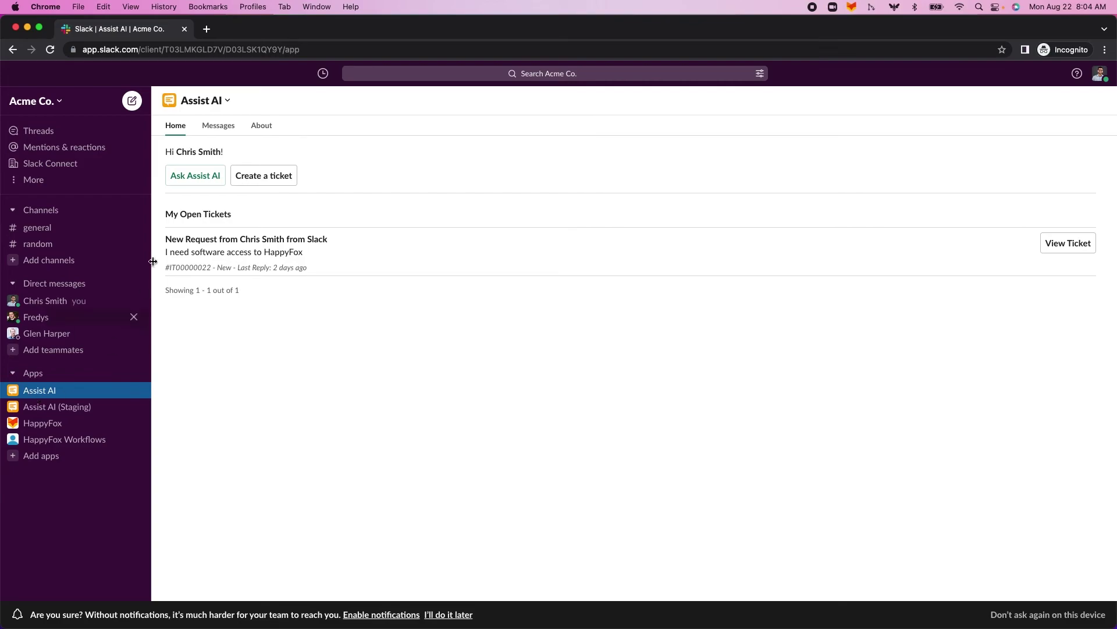
pyautogui.moveTo(174, 210); pyautogui.dragTo(245, 218)
pyautogui.click(244, 219)
pyautogui.click(1056, 240)
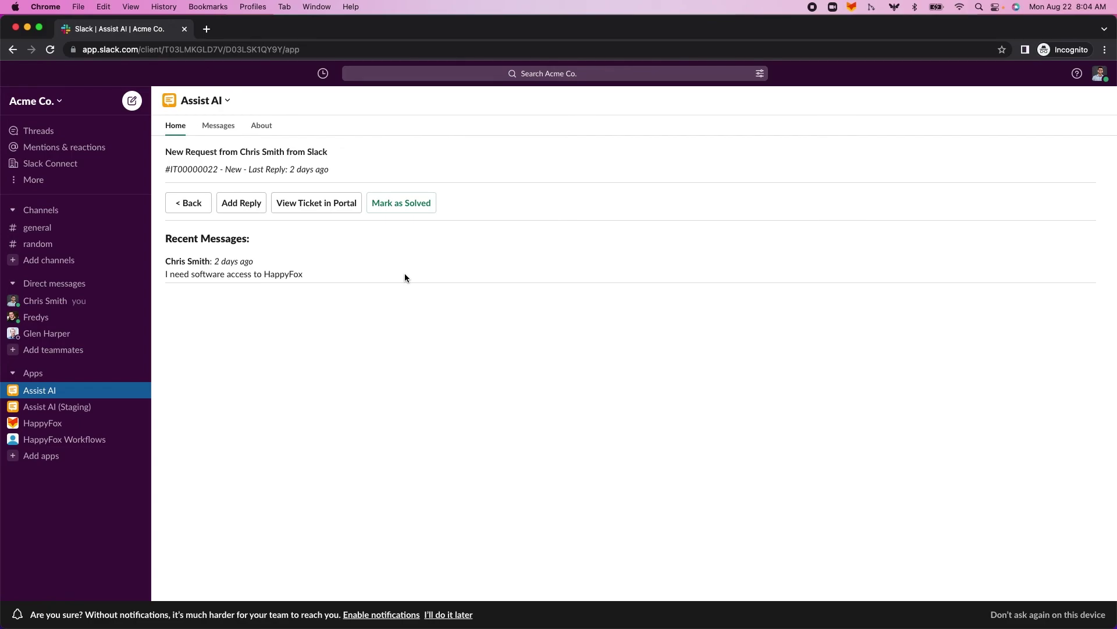
pyautogui.click(193, 205)
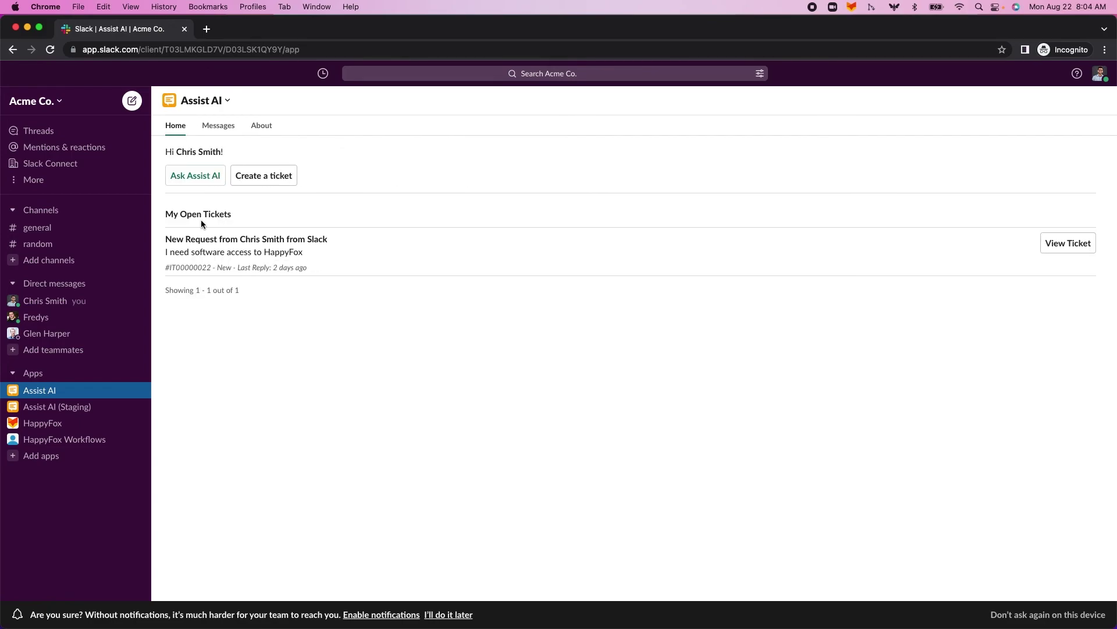